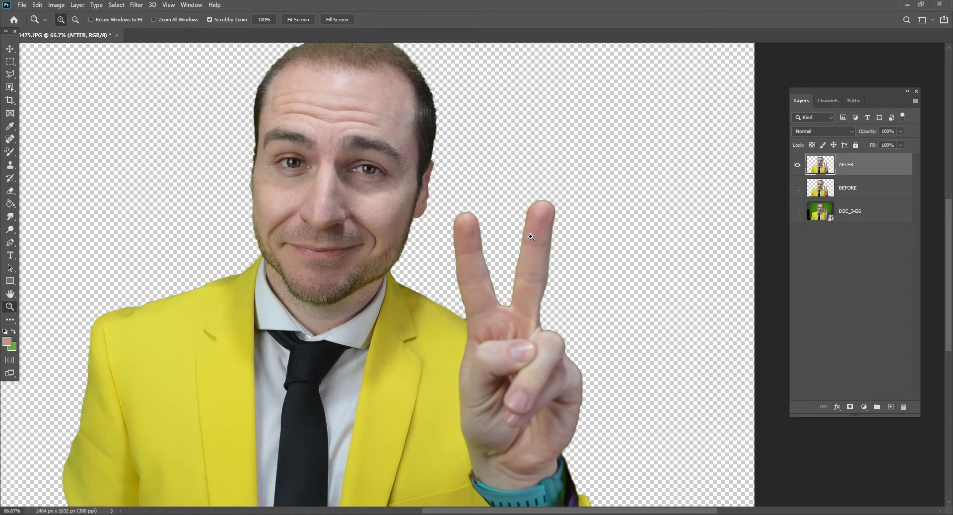
- Scrubby-zoom in on the face and raised fingers to reveal the green fringe
mouse_move(531, 237)
left_mouse_down()
mouse_move(561, 245)
mouse_move(359, 269)
left_mouse_up()
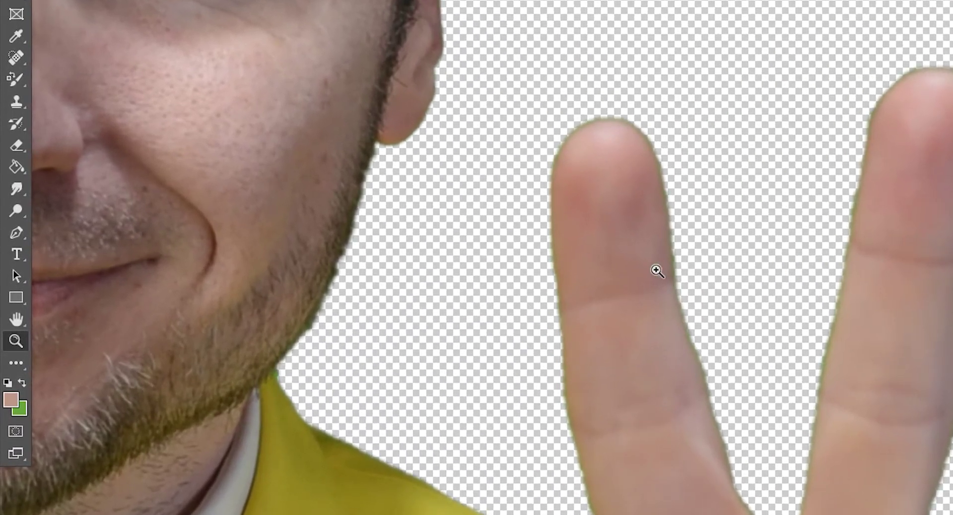
- Choose the Color Replacement Tool and sample the finger's skin tone as the paint colour
left_click(13, 76)
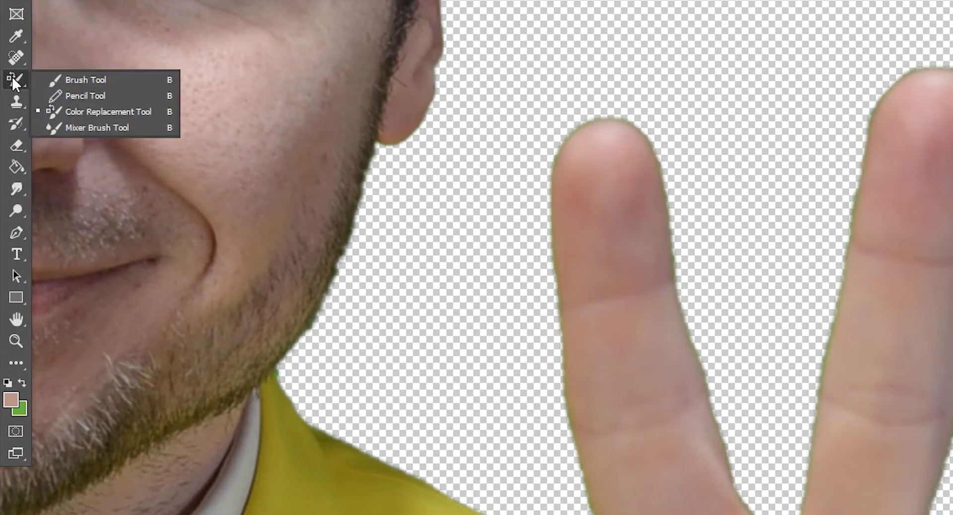
left_click(105, 114)
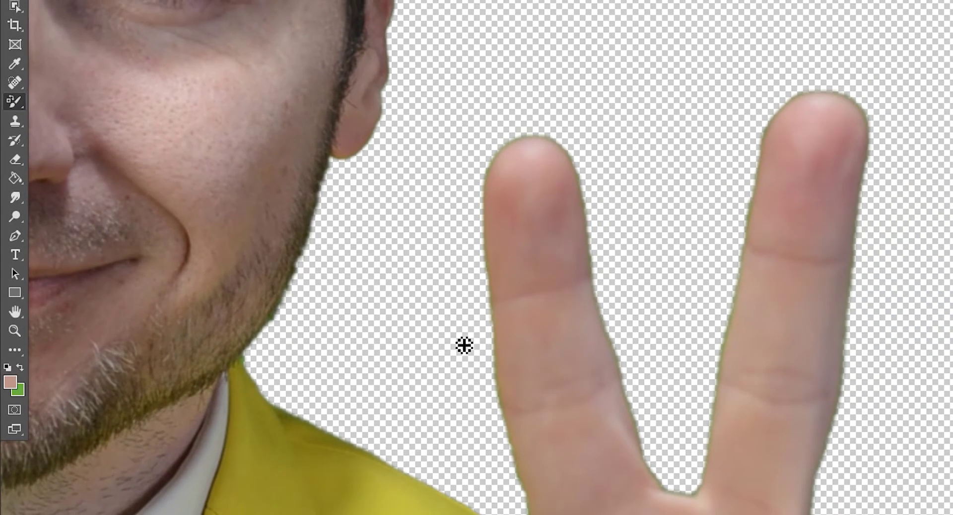
key("alt")
left_click(506, 331, "alt")
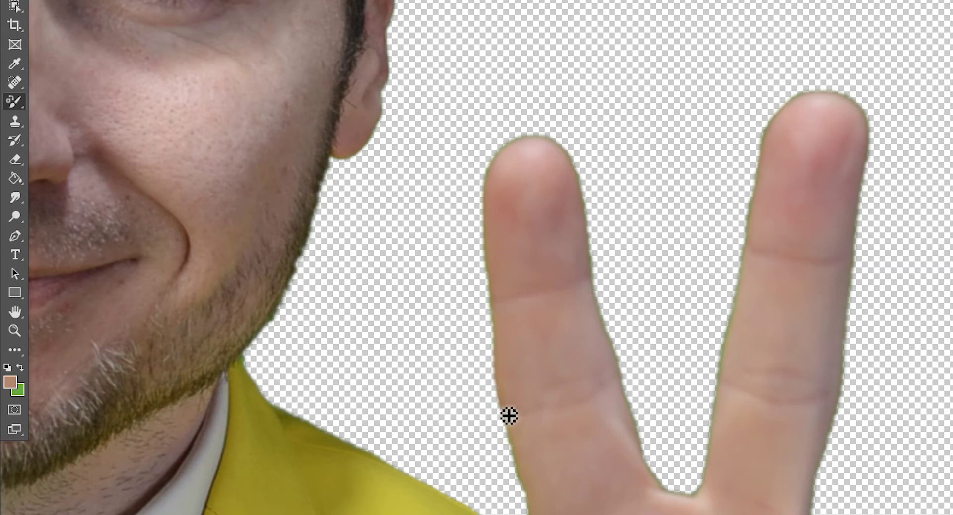
- Enlarge the brush and paint skin colour along the left finger's green edge
left_click_drag(509, 383, 502, 374)
mouse_move(497, 329)
left_mouse_down()
mouse_move(484, 187)
mouse_move(494, 156)
mouse_move(539, 134)
mouse_move(559, 144)
mouse_move(584, 206)
mouse_move(560, 151)
left_mouse_up()
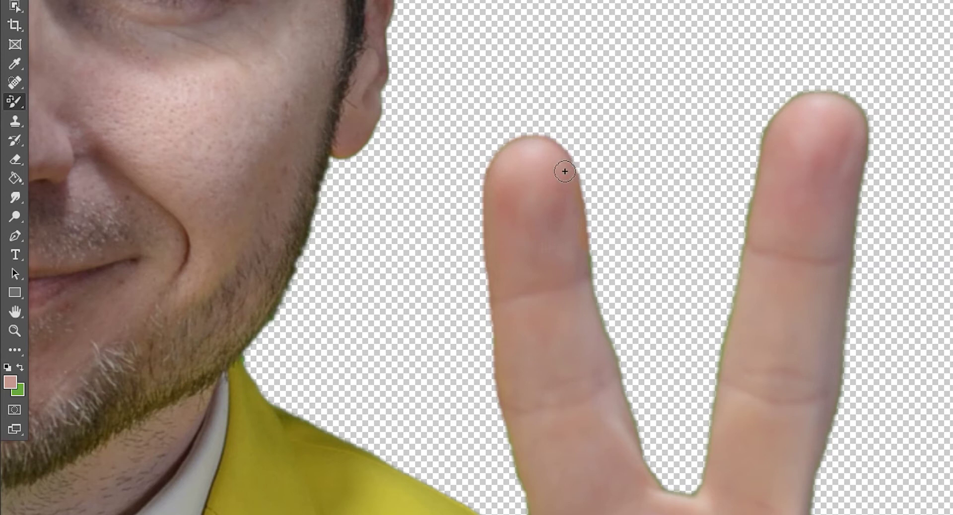
- Resample skin tones at the fingertip, edge, lower finger and crotch while painting out green edges
left_click(582, 216, "alt")
left_click(574, 258, "alt")
left_click(631, 419, "alt")
left_click(648, 470, "alt")
- Zoom out with the Zoom tool to show face, hand and yellow jacket
left_click(14, 331)
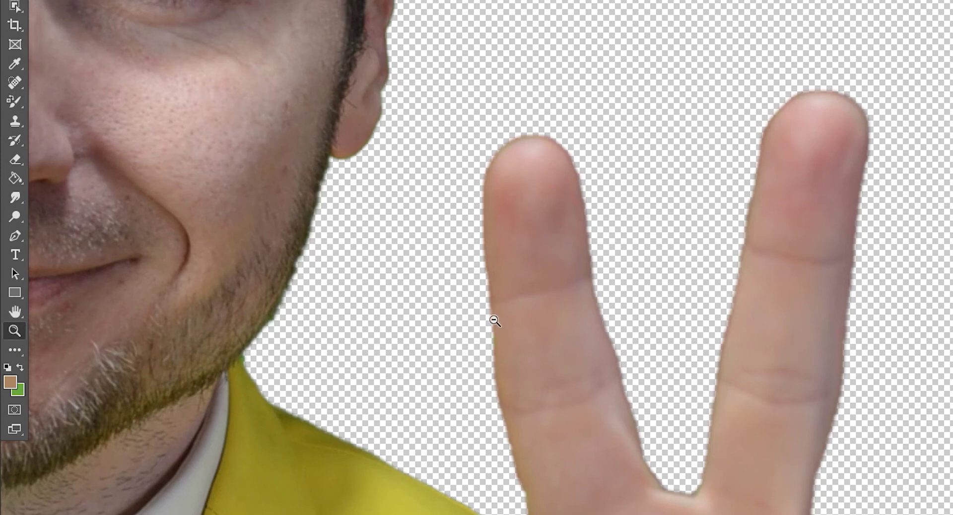
left_click(642, 335, "alt")
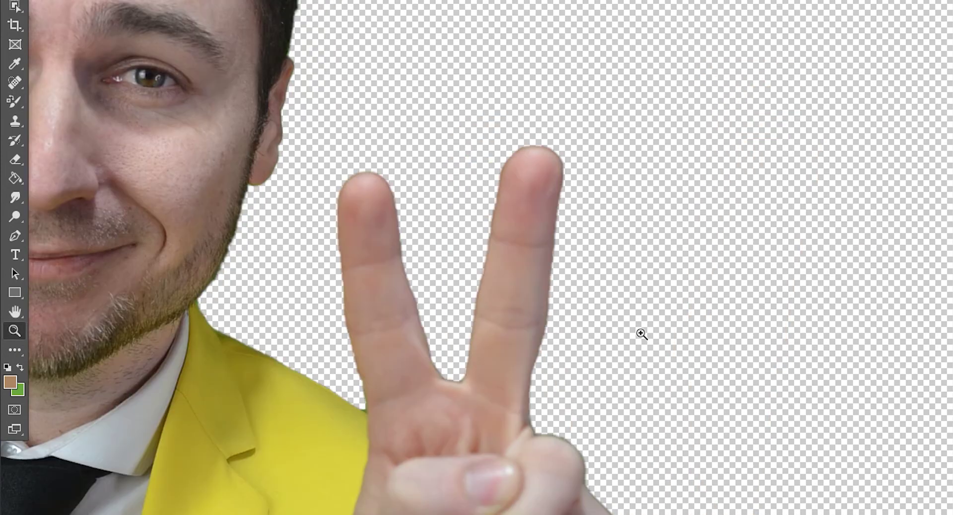